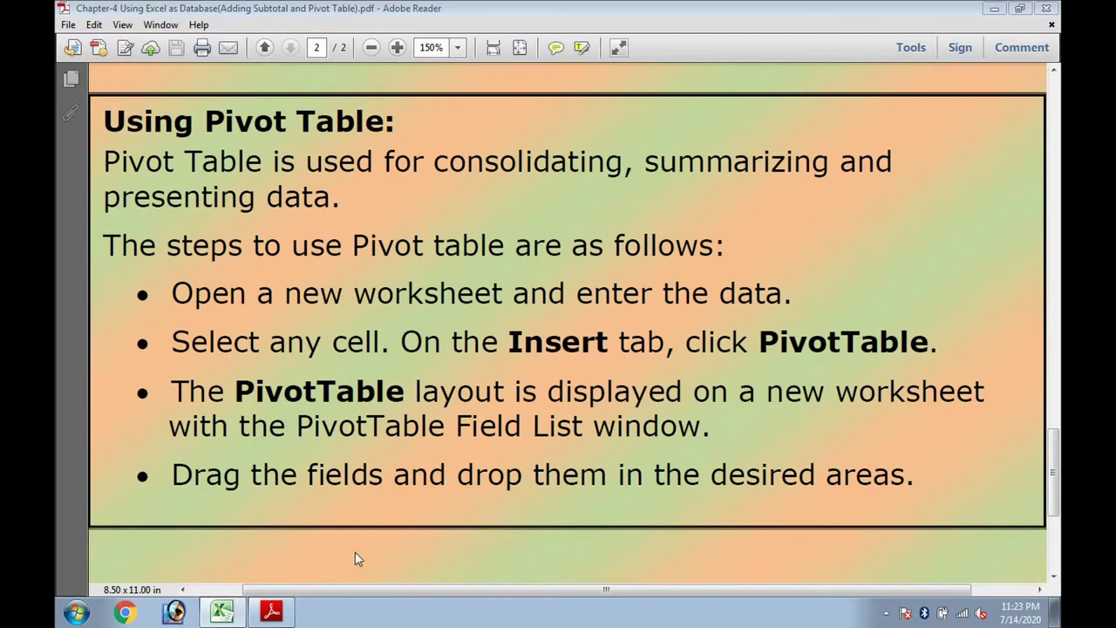
Insert a PivotTable from the A1:G10 student data on the existing sheet at A13:G22.
left_click(221, 613)
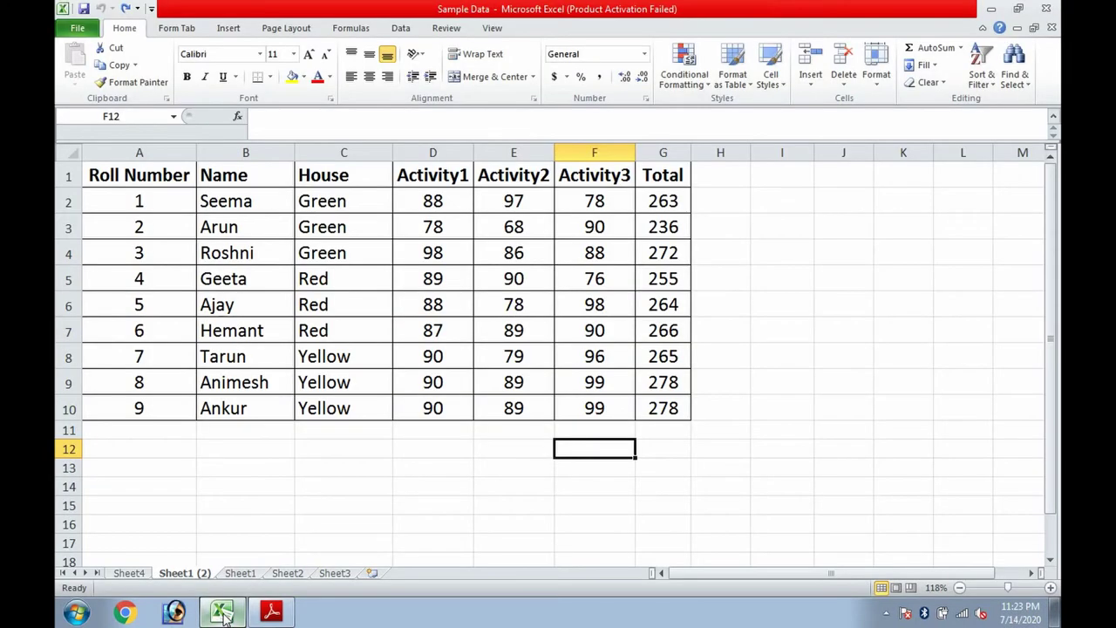
left_click(364, 429)
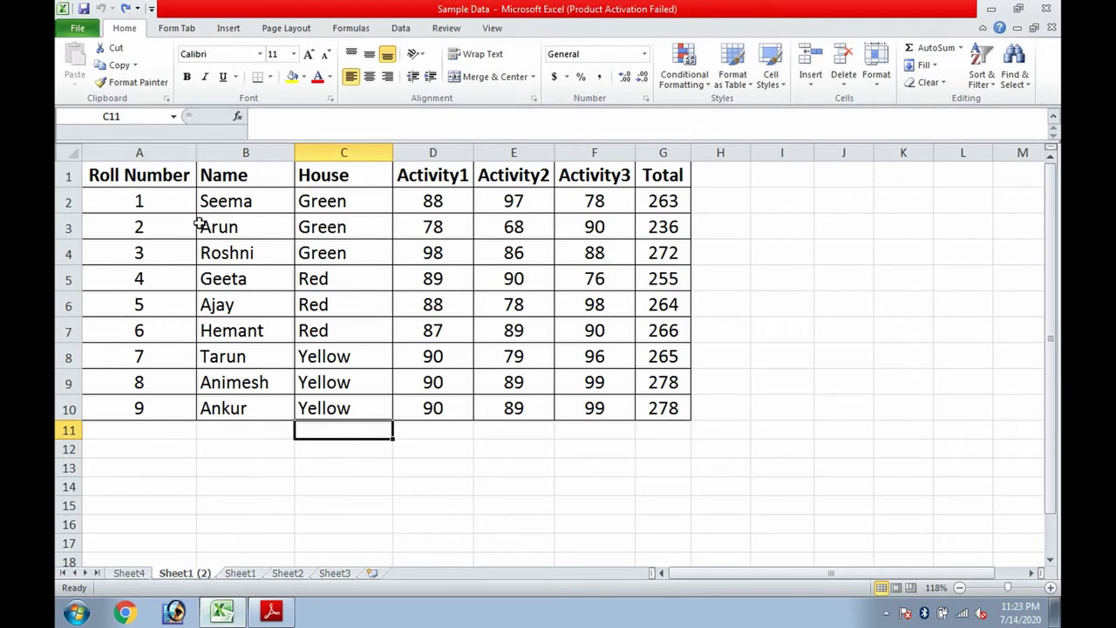
left_click(160, 177)
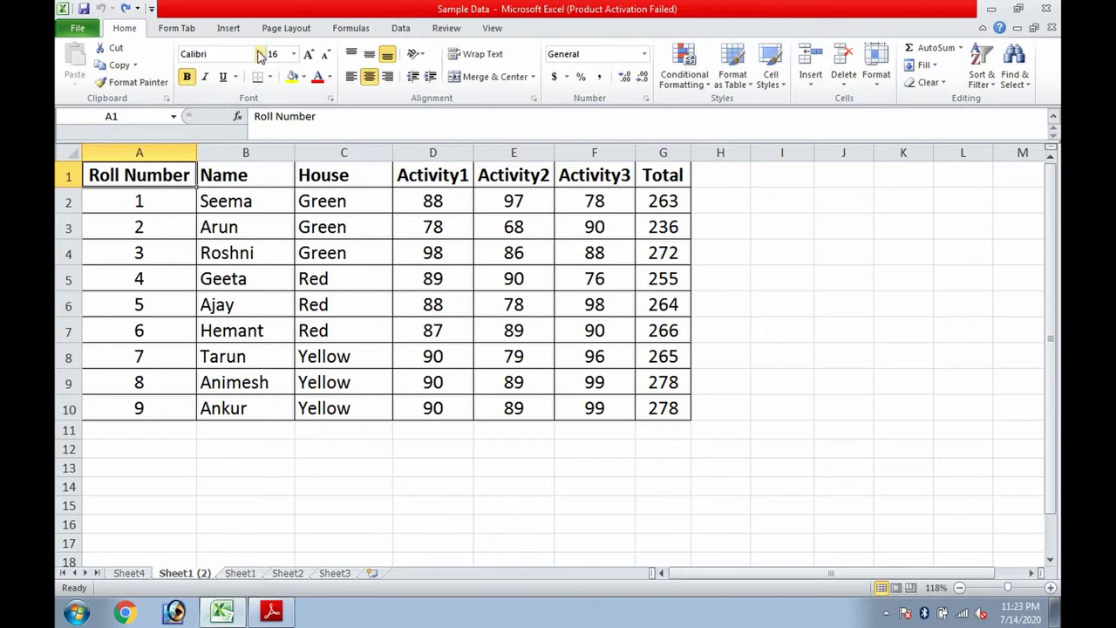
left_click(227, 27)
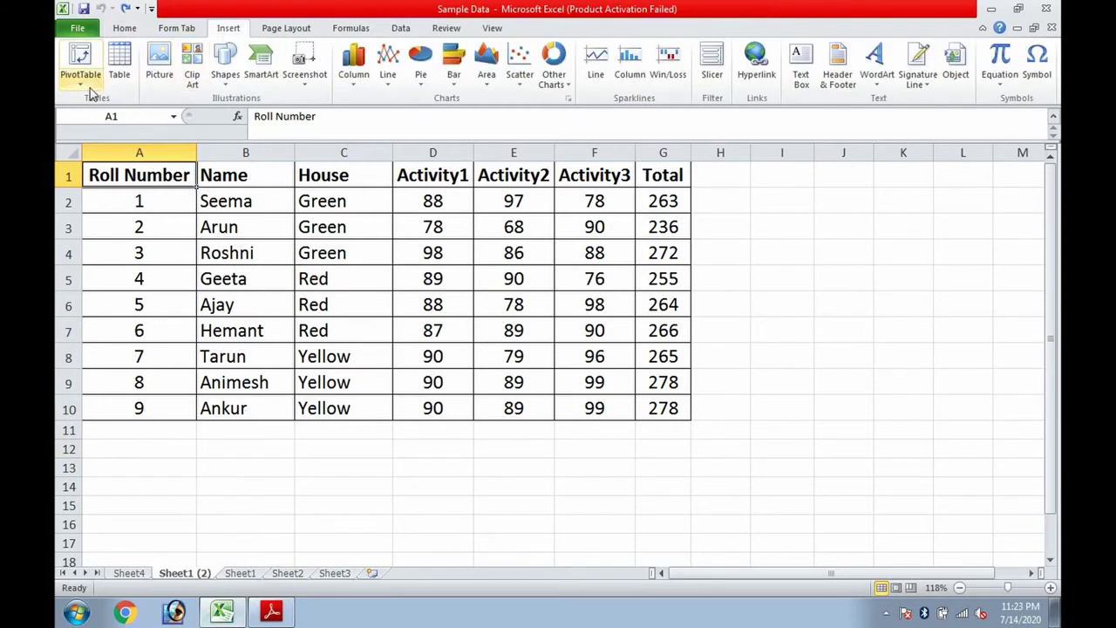
left_click(85, 85)
left_click(96, 101)
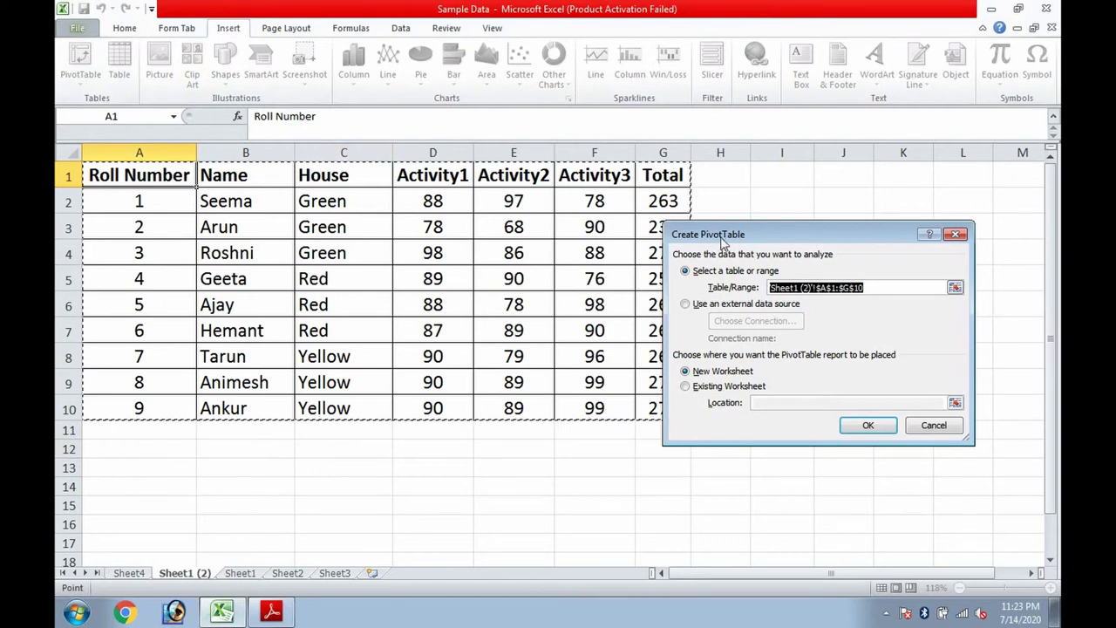
left_click_drag(729, 240, 640, 227)
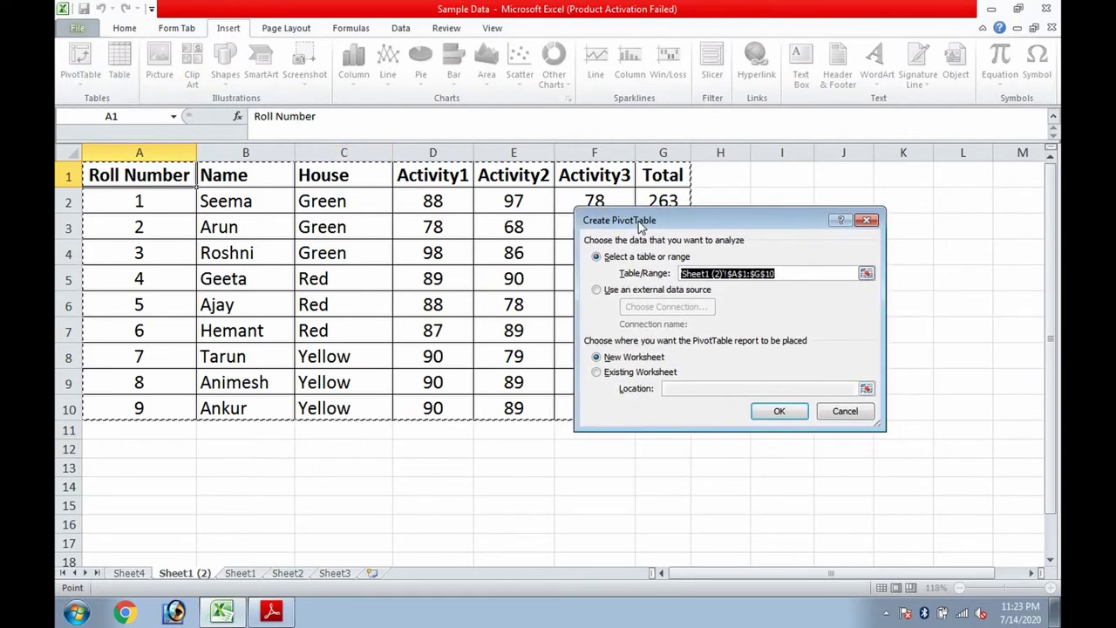
left_click(599, 373)
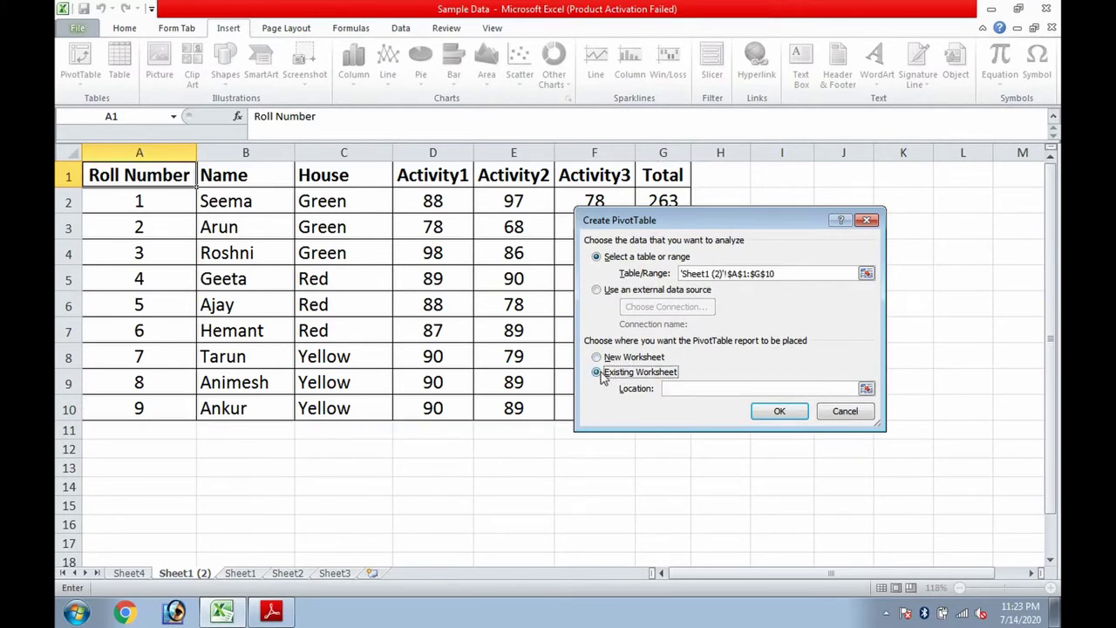
left_click(673, 386)
left_click_drag(139, 467, 640, 530)
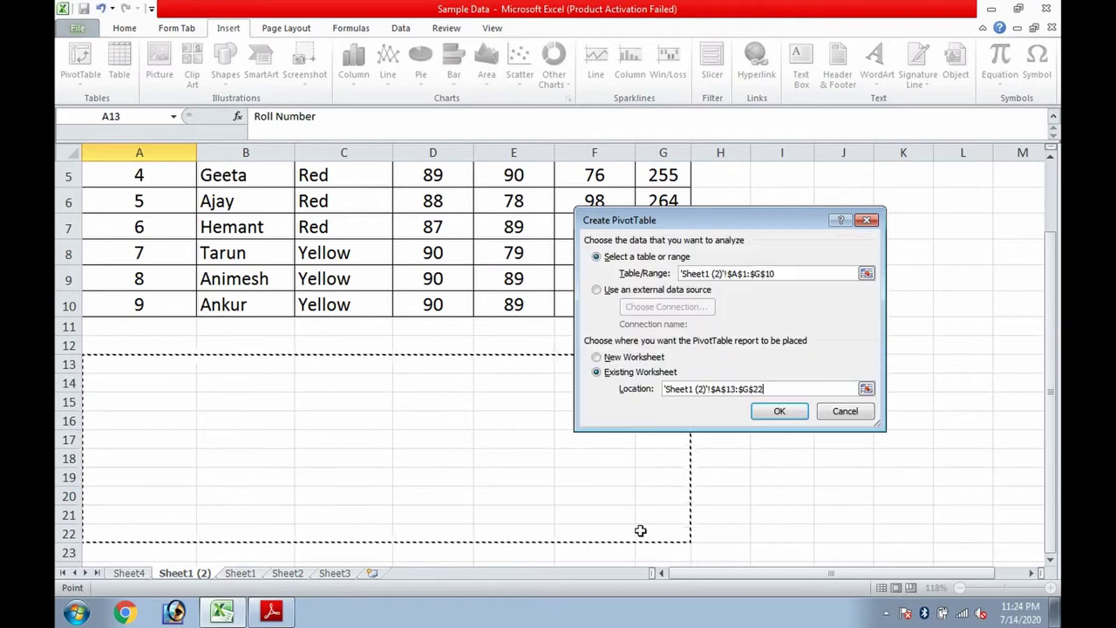
left_click(786, 412)
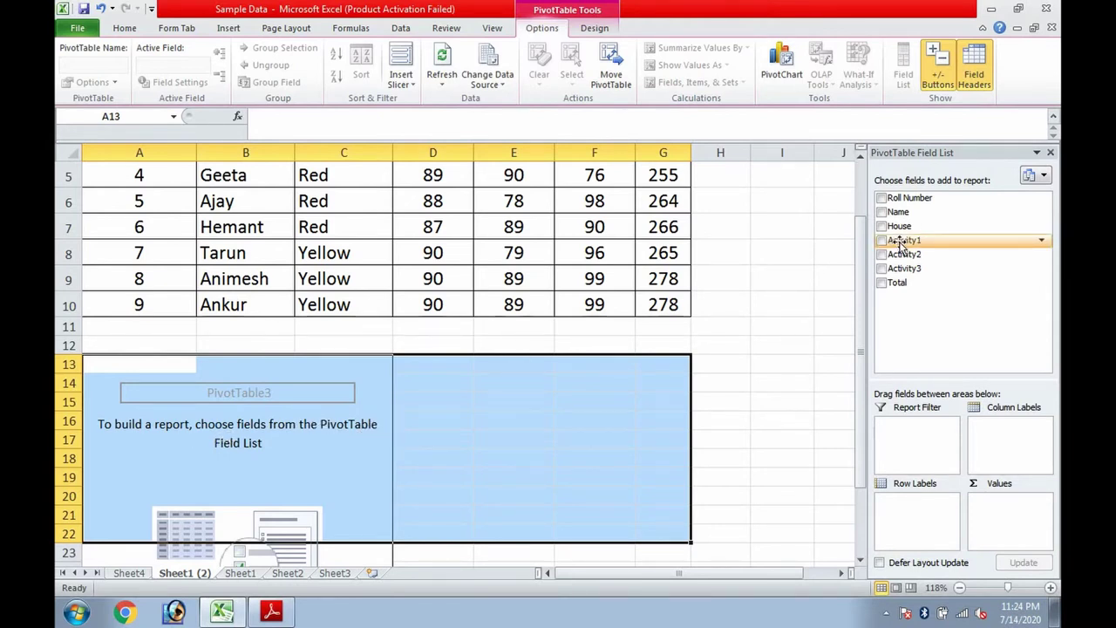
Show Name rows with summed Roll Number, Activity1, Activity2, Activity3 and Total, leaving out House.
left_click(881, 199)
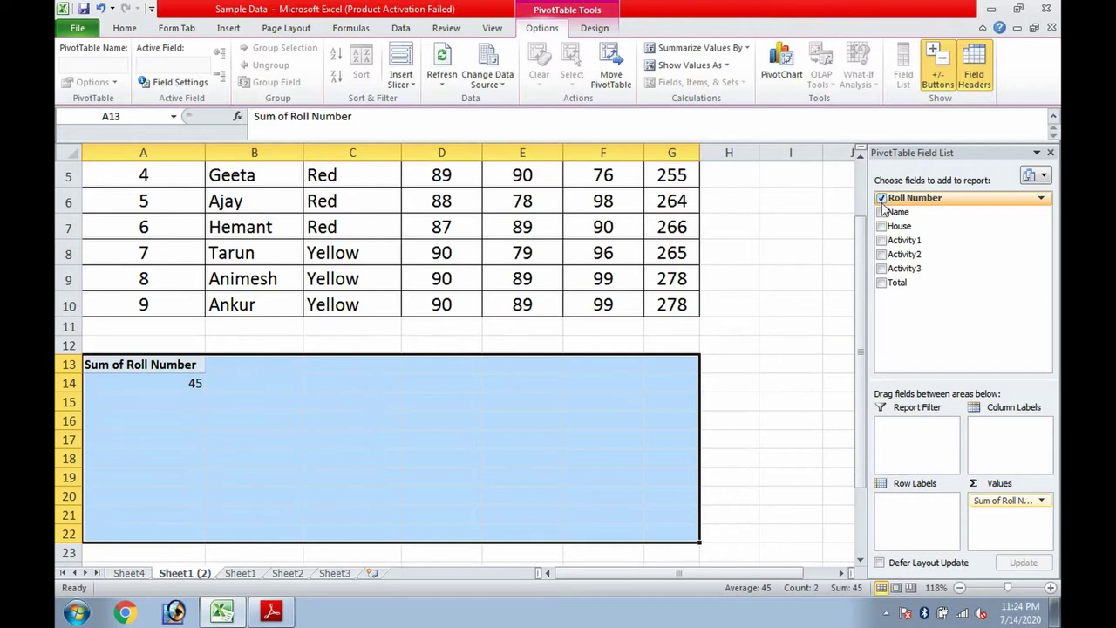
left_click(882, 213)
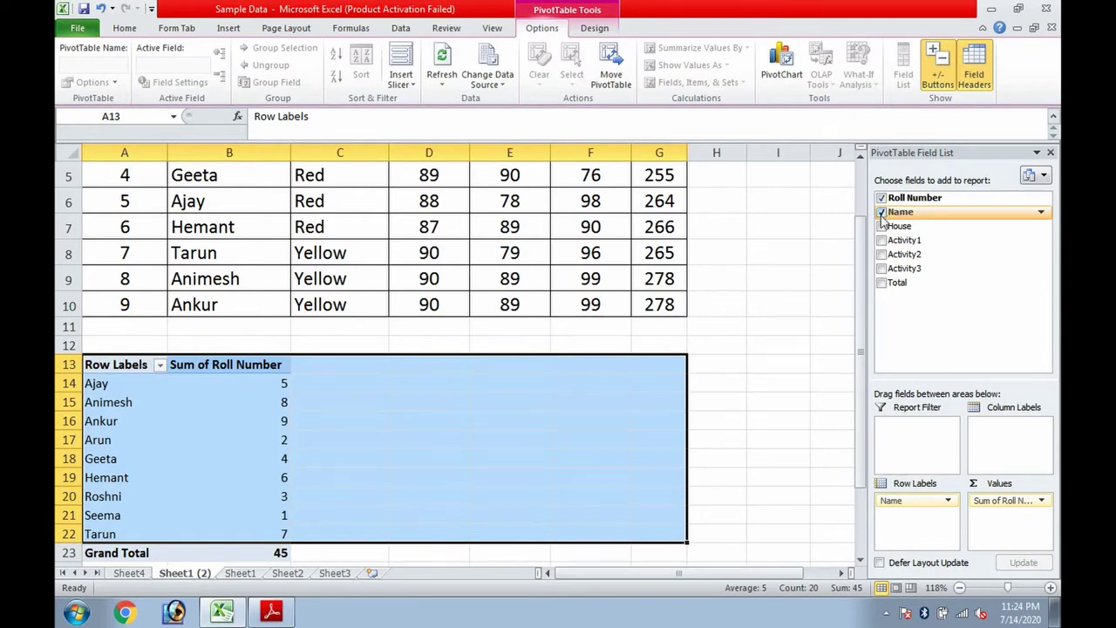
left_click(882, 226)
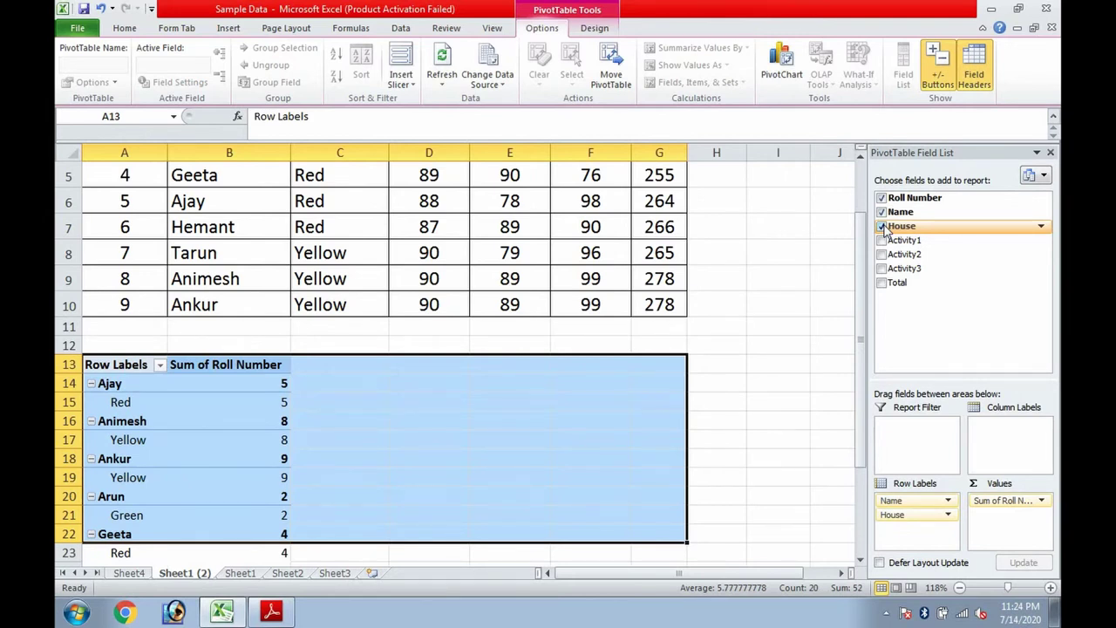
left_click(882, 226)
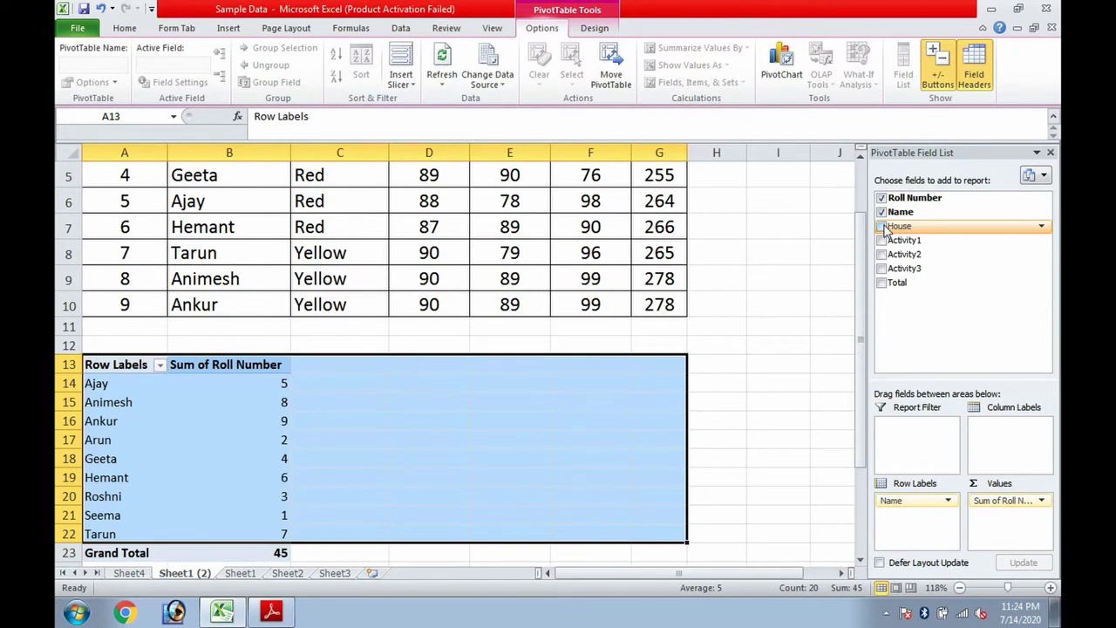
left_click(882, 241)
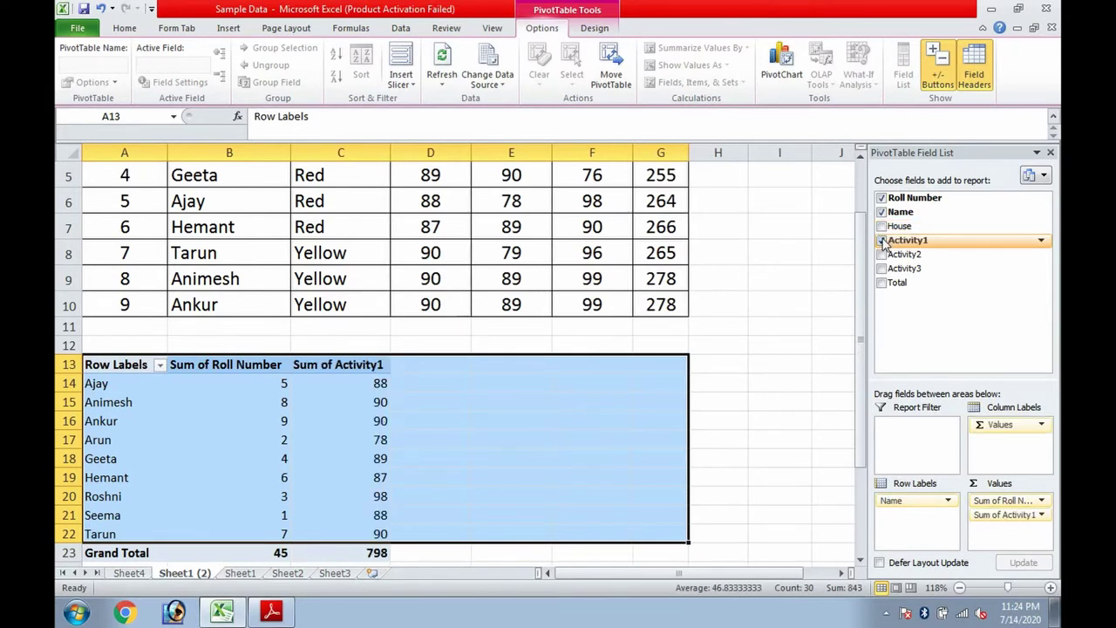
left_click(881, 255)
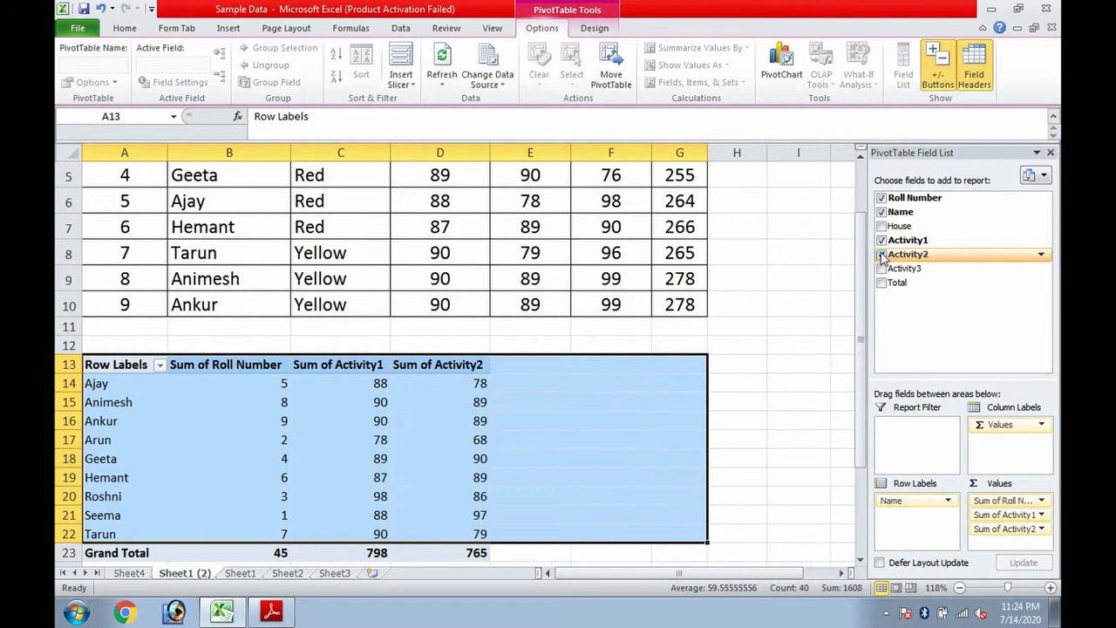
left_click(881, 269)
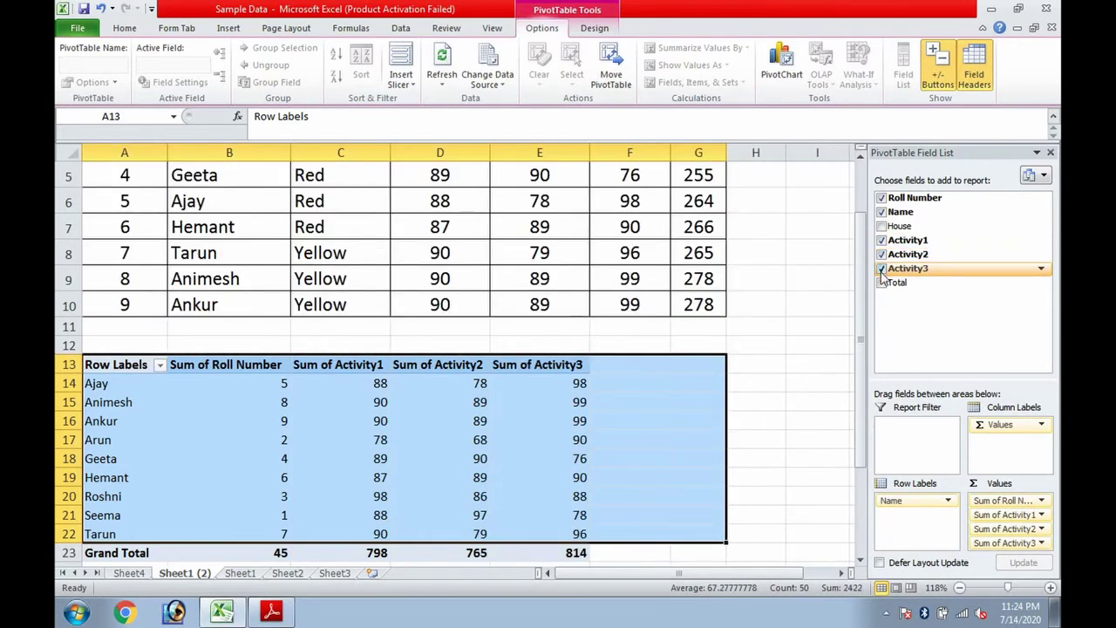
left_click(882, 283)
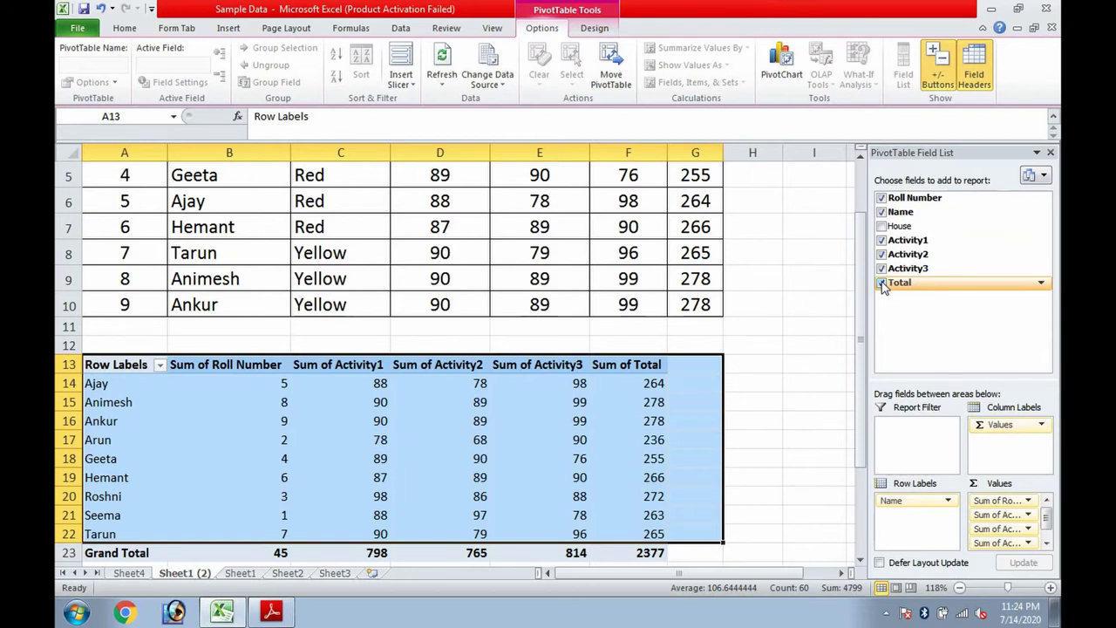
left_click(790, 305)
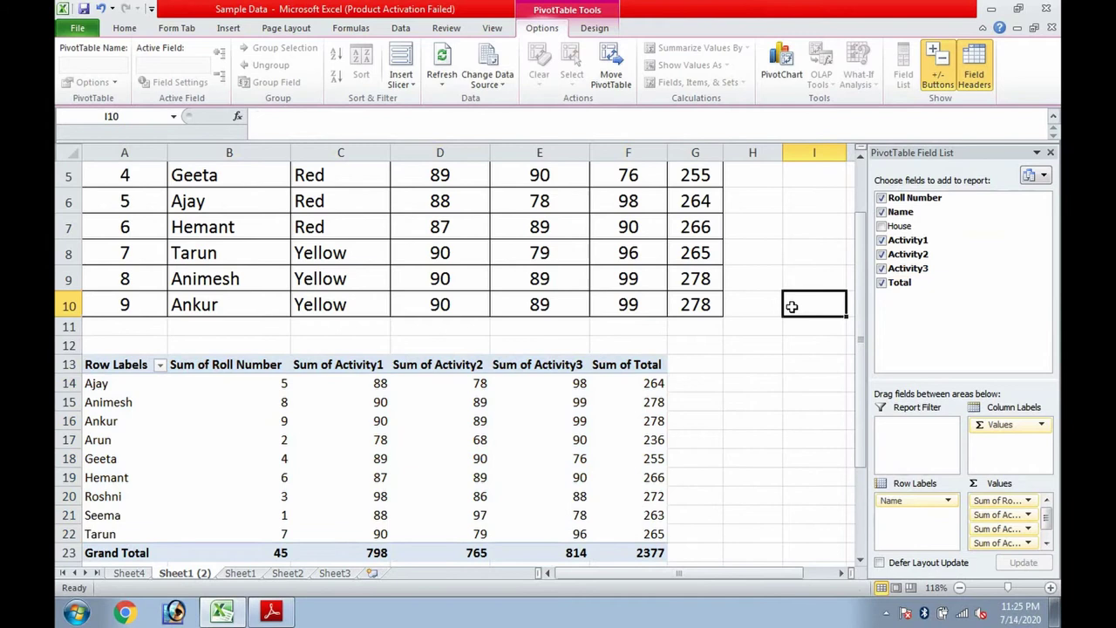
Insert a second PivotTable from the student data onto a new worksheet, Sheet5.
scroll(782, 278, "up", 2)
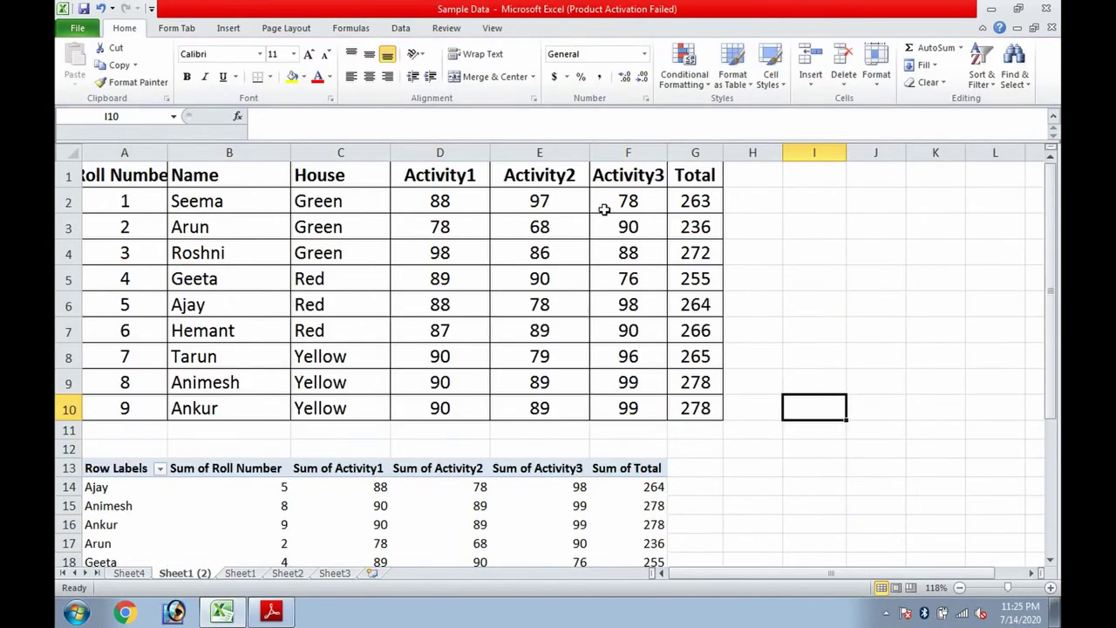
left_click(224, 197)
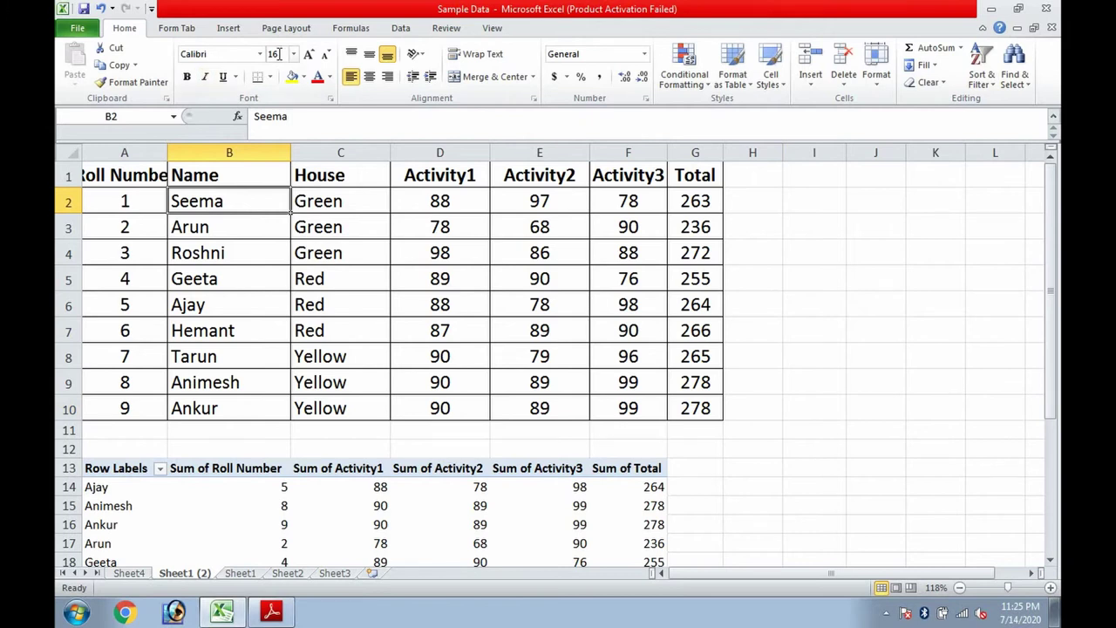
left_click(232, 29)
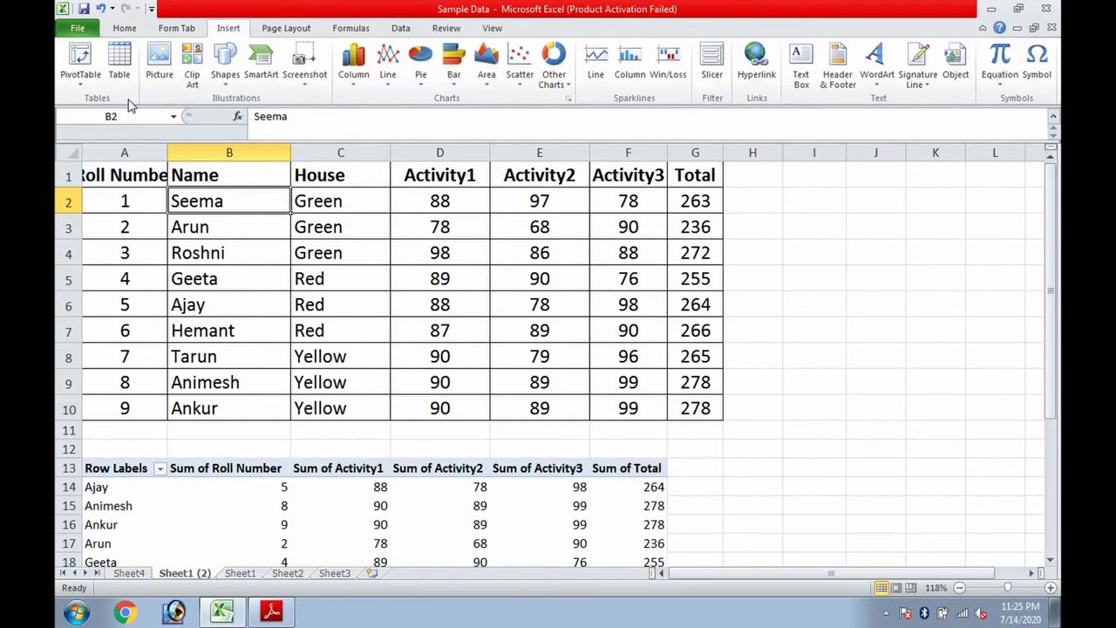
left_click(80, 77)
left_click(96, 102)
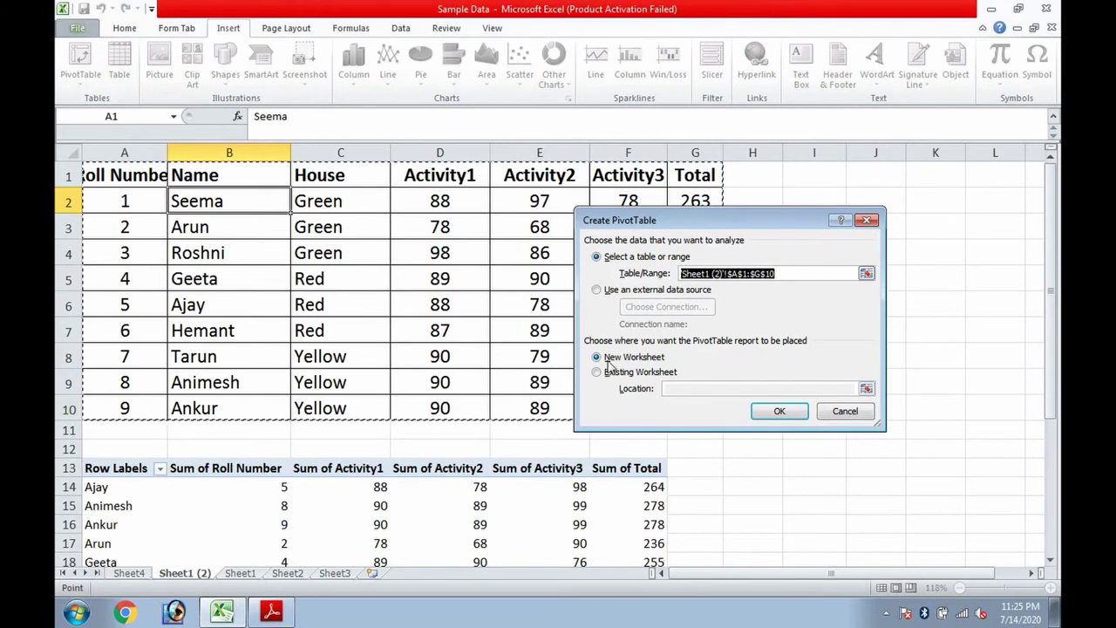
left_click(778, 410)
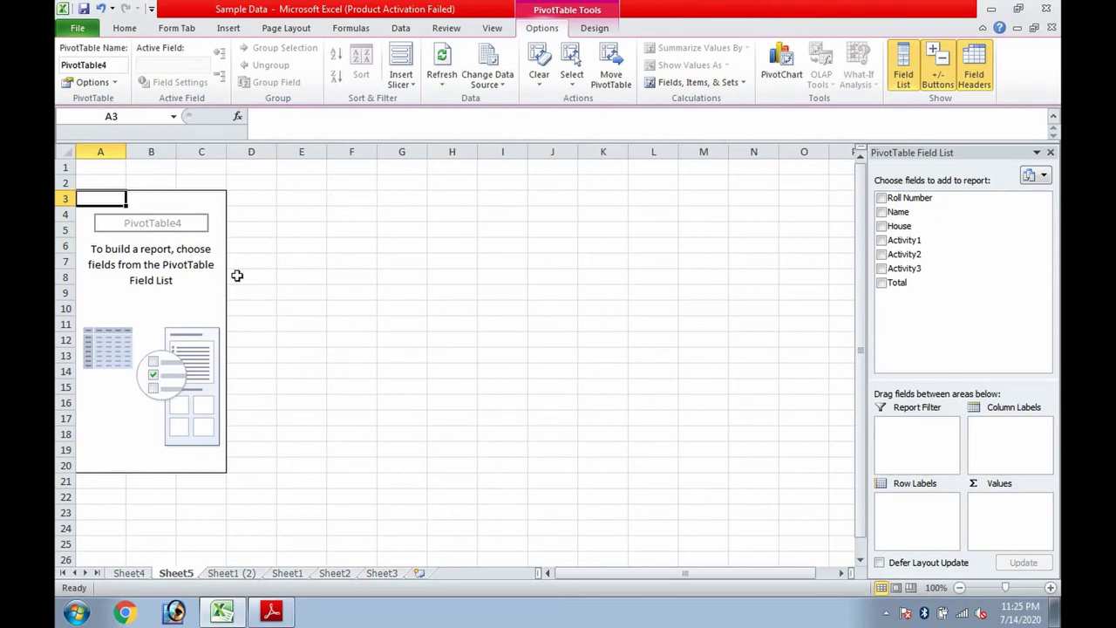
Group student names by House with Activity1–3 sums, without Total, then return to Sheet1 (2).
left_click(882, 227)
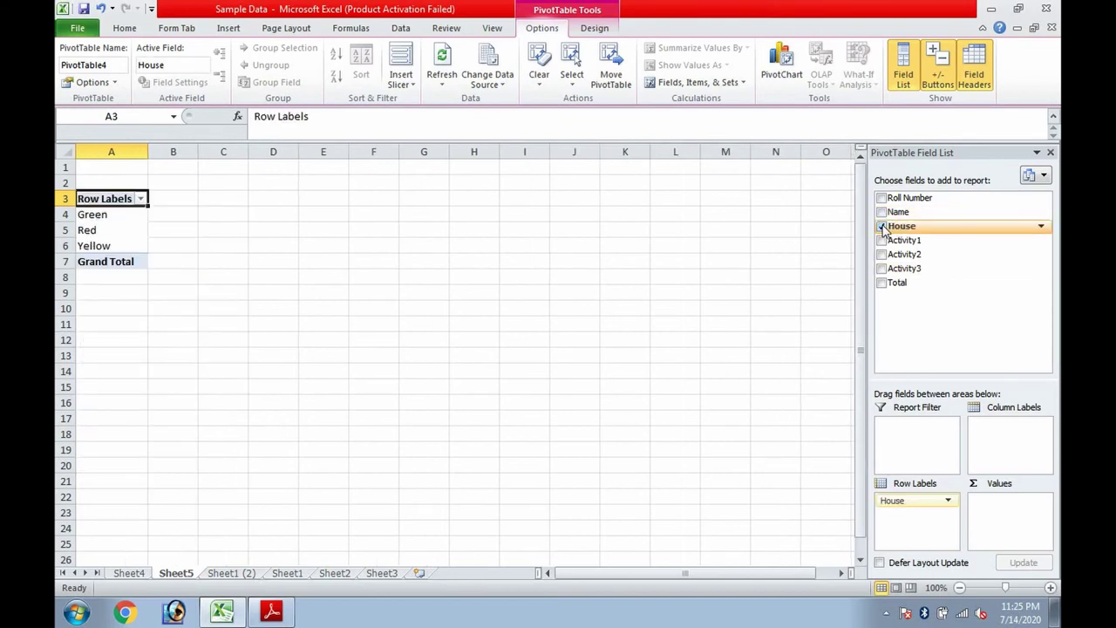
left_click(881, 212)
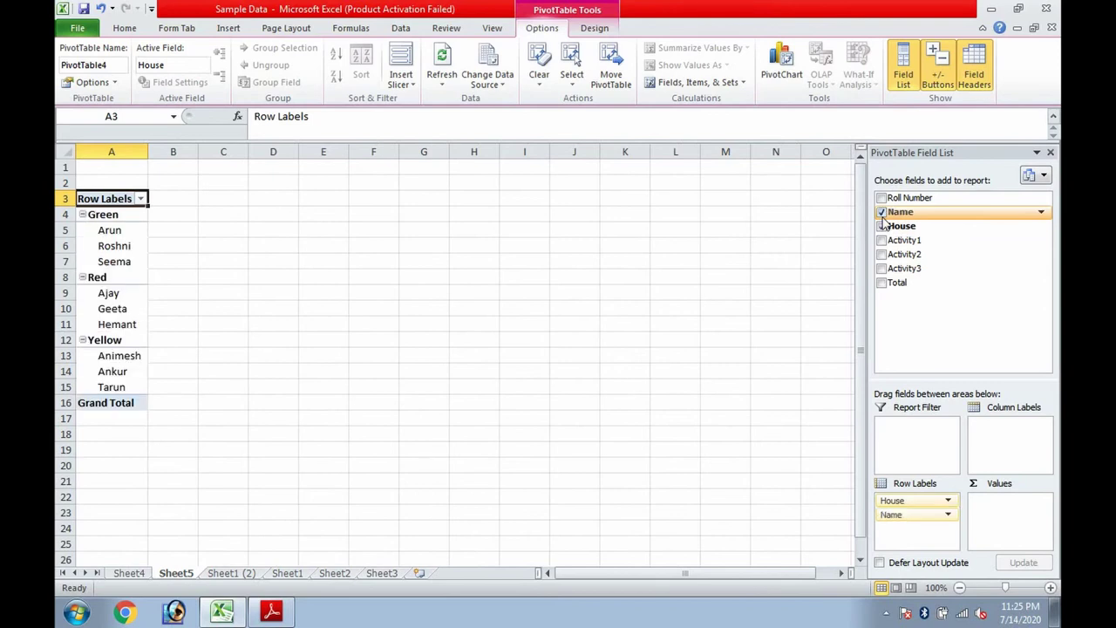
left_click(881, 283)
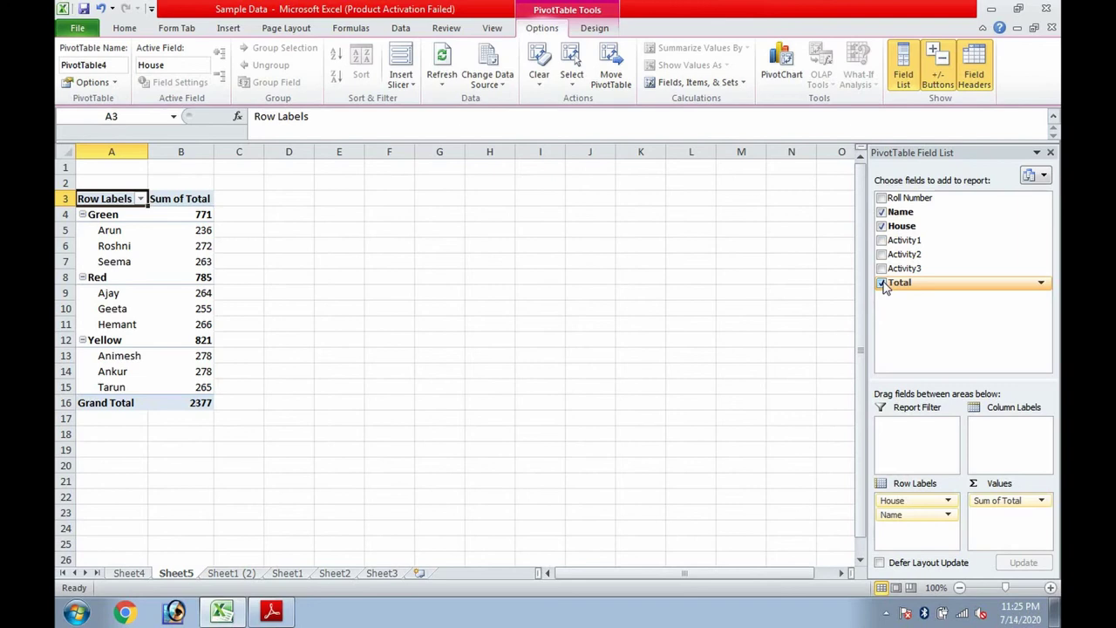
left_click(882, 282)
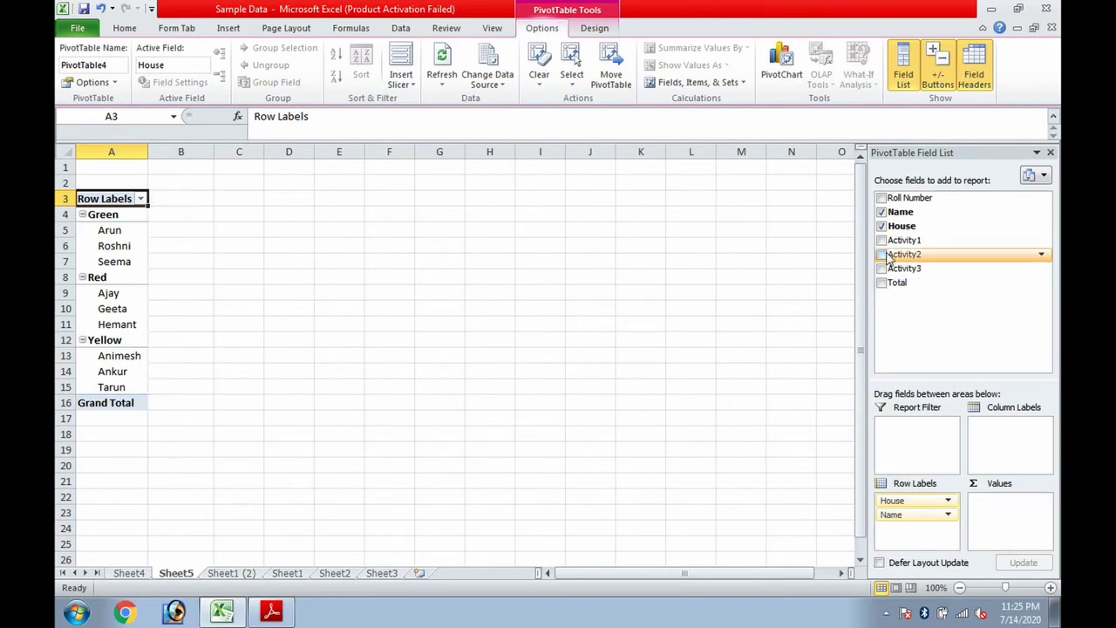
left_click(882, 240)
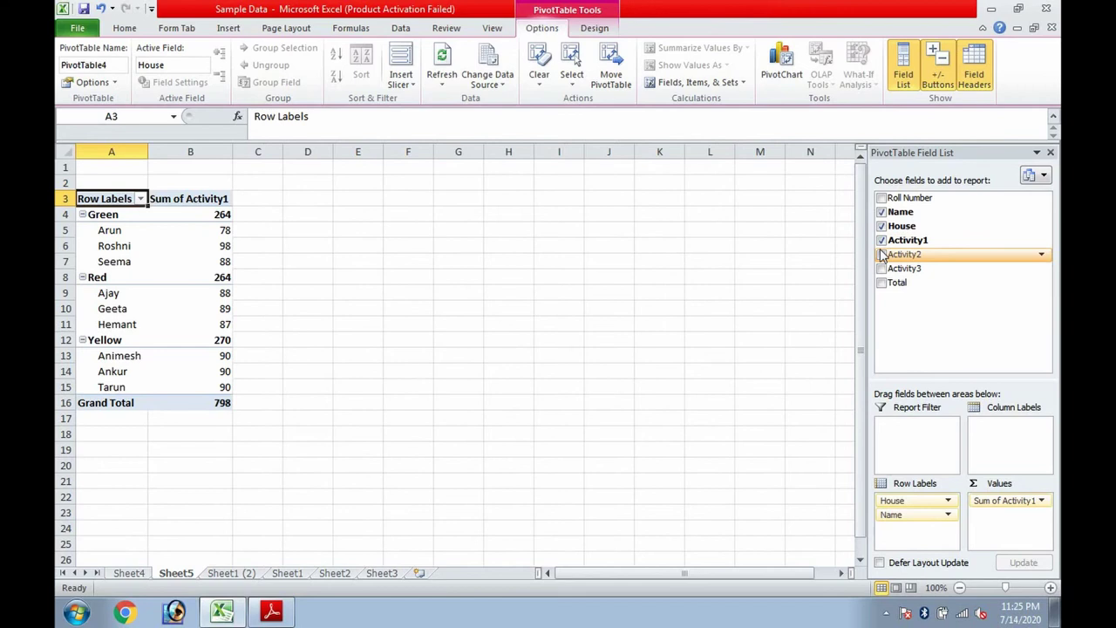
left_click(882, 254)
left_click(881, 268)
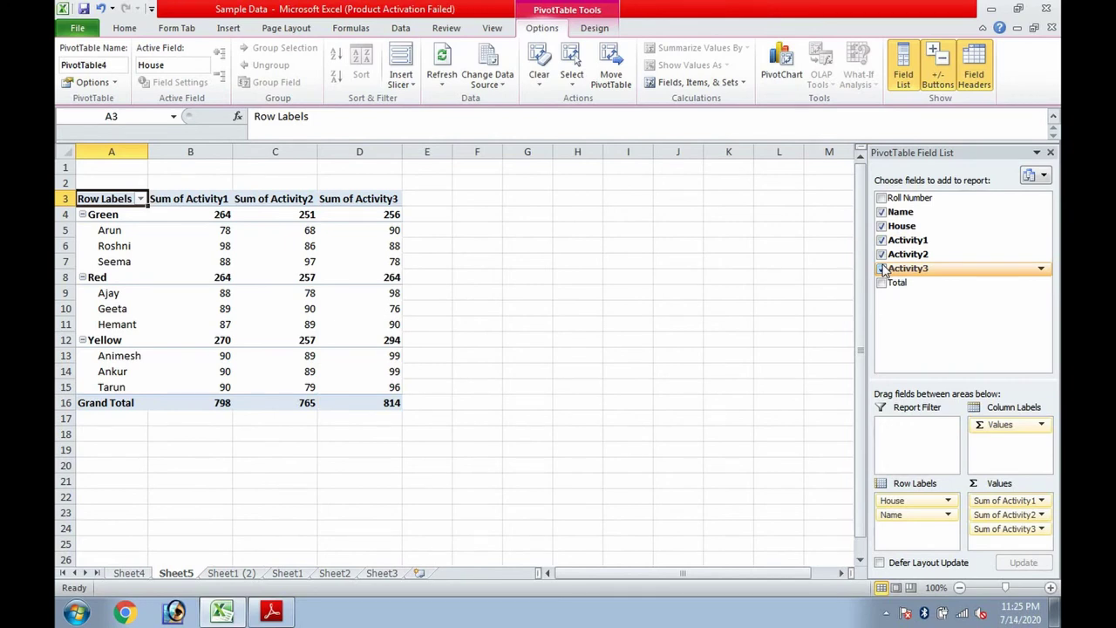
left_click(223, 577)
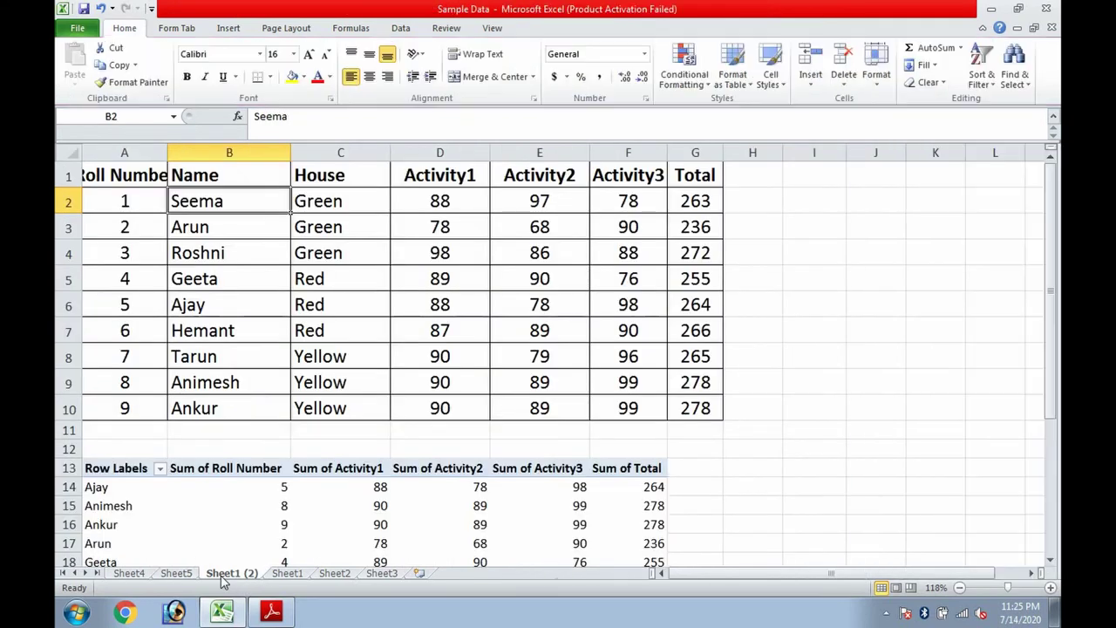
Insert a PivotChart with PivotTable from Sheet1 (2)!$A$1:$G$10 on a new worksheet.
double_click(128, 177)
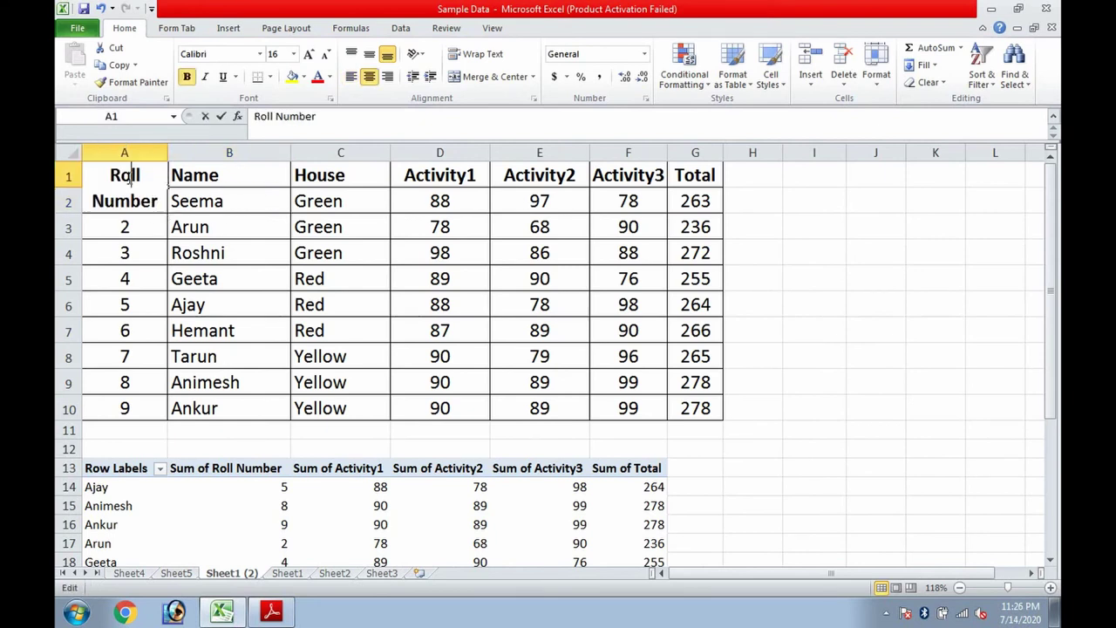
left_click(154, 250)
left_click(204, 176)
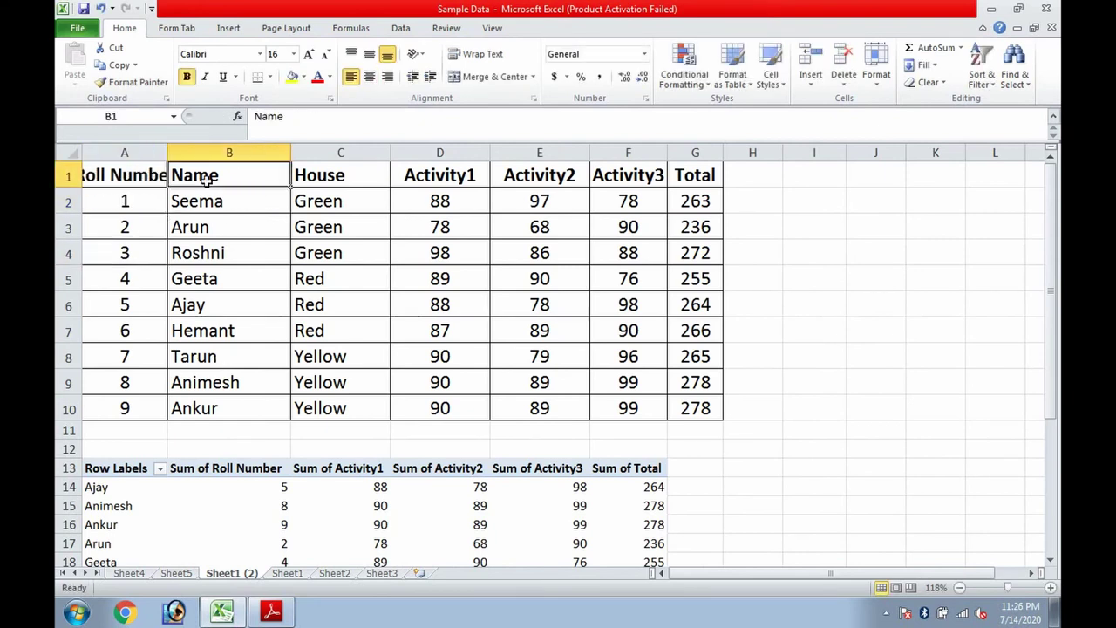
left_click(231, 28)
left_click(81, 86)
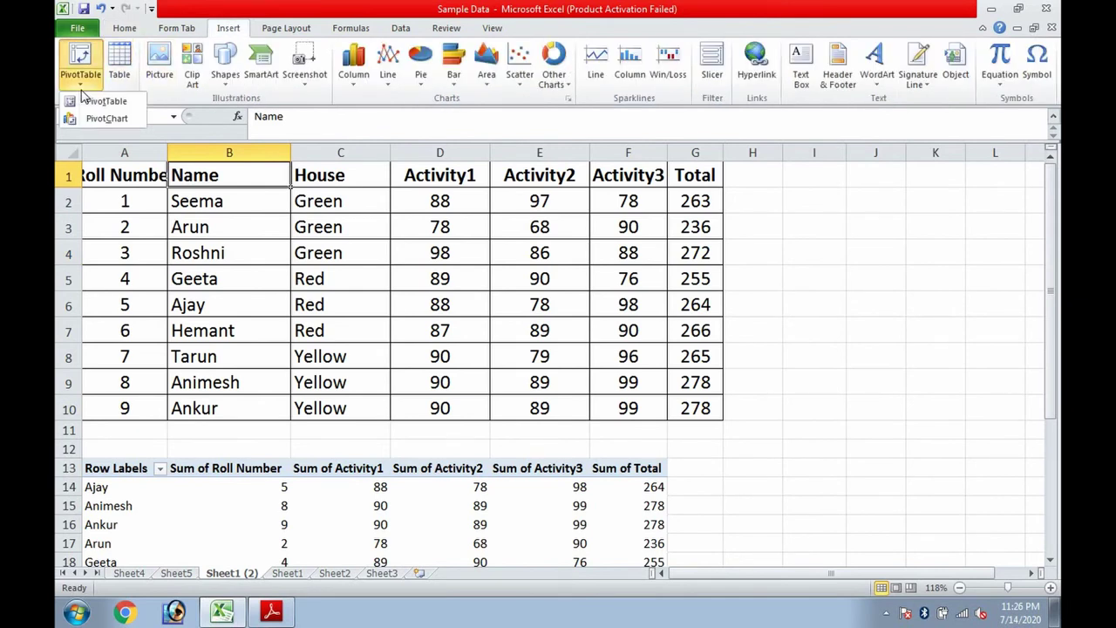
left_click(92, 118)
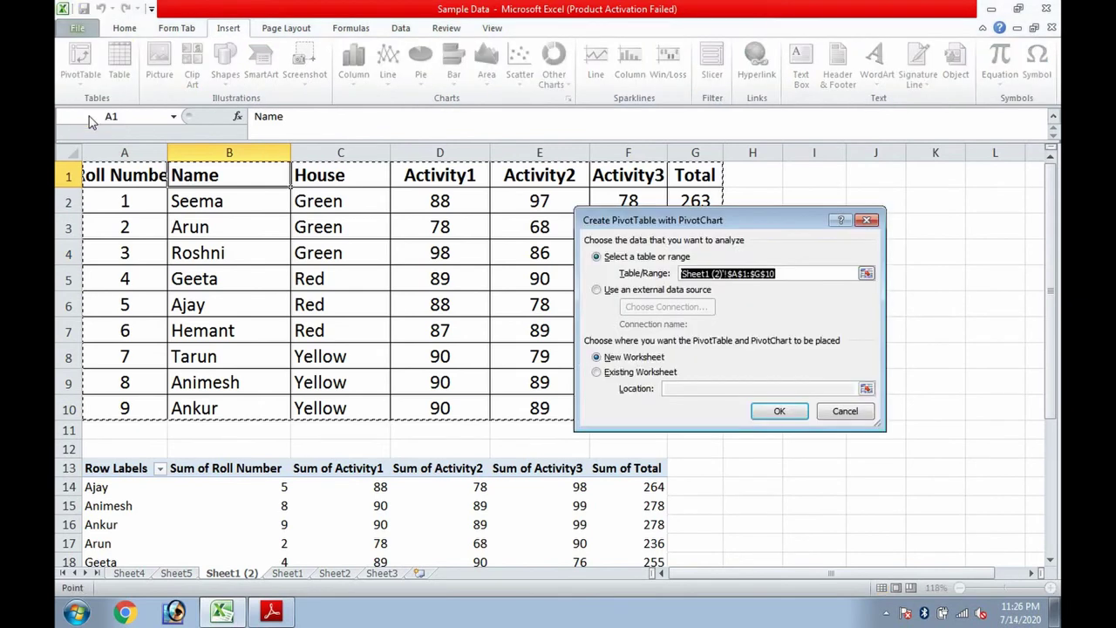
left_click(777, 412)
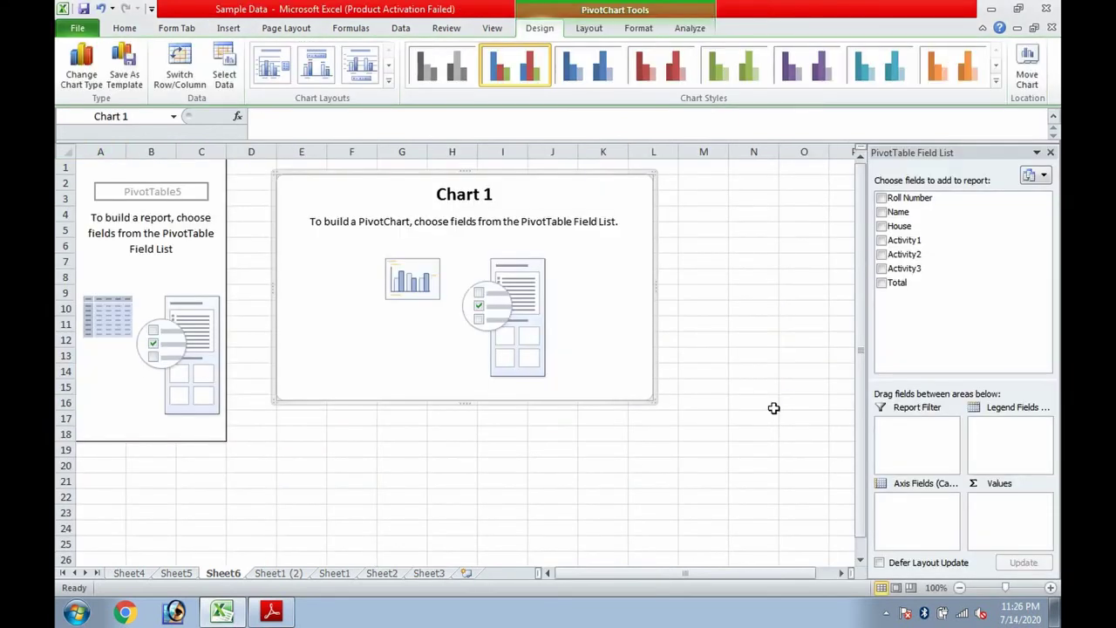
Group by House and add Activity1, Activity2, Activity3 and Total sums as chart series.
left_click(882, 227)
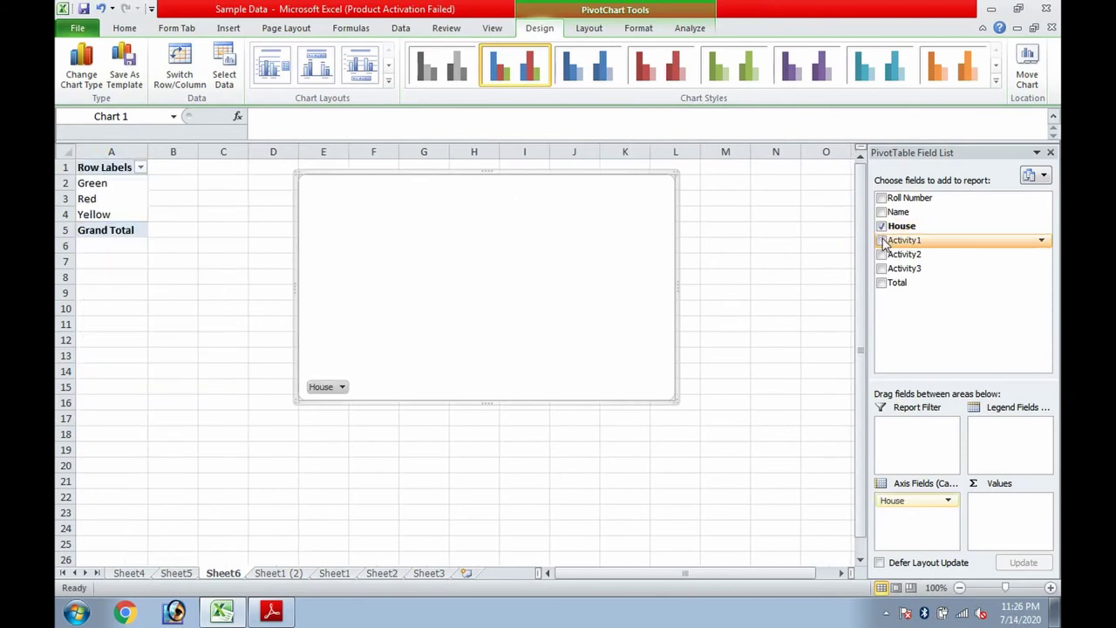
left_click(882, 241)
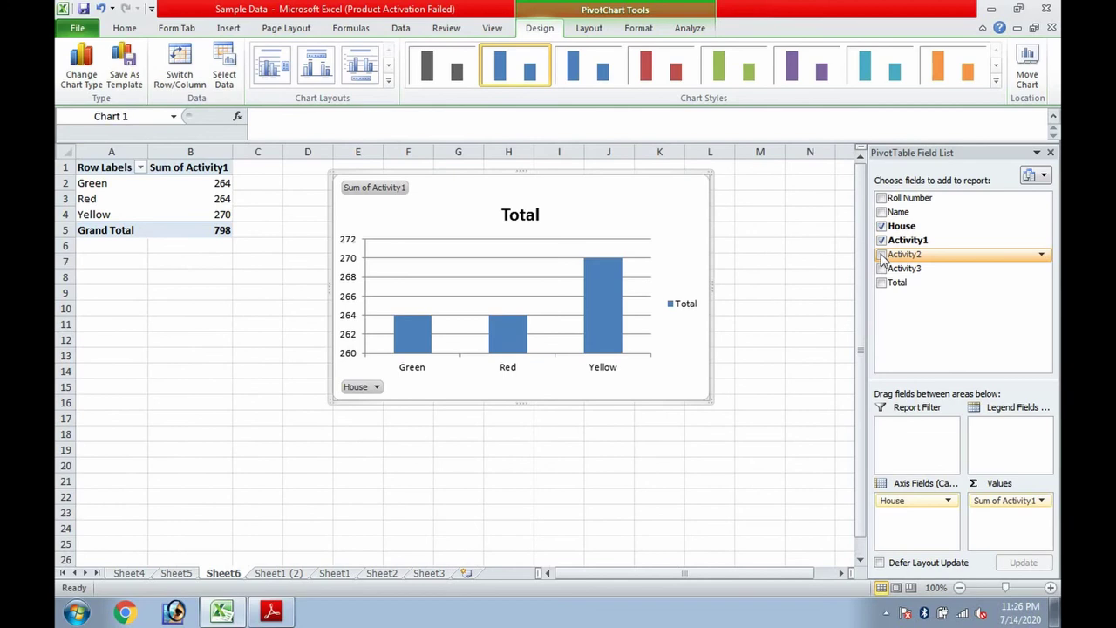
left_click(881, 254)
left_click(881, 268)
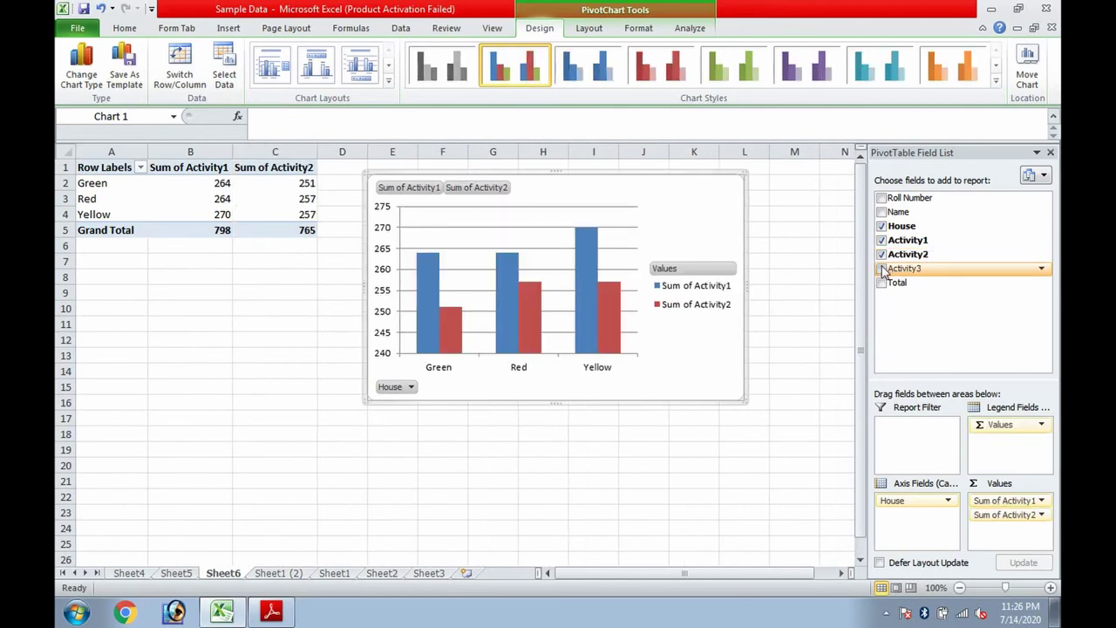
left_click(881, 283)
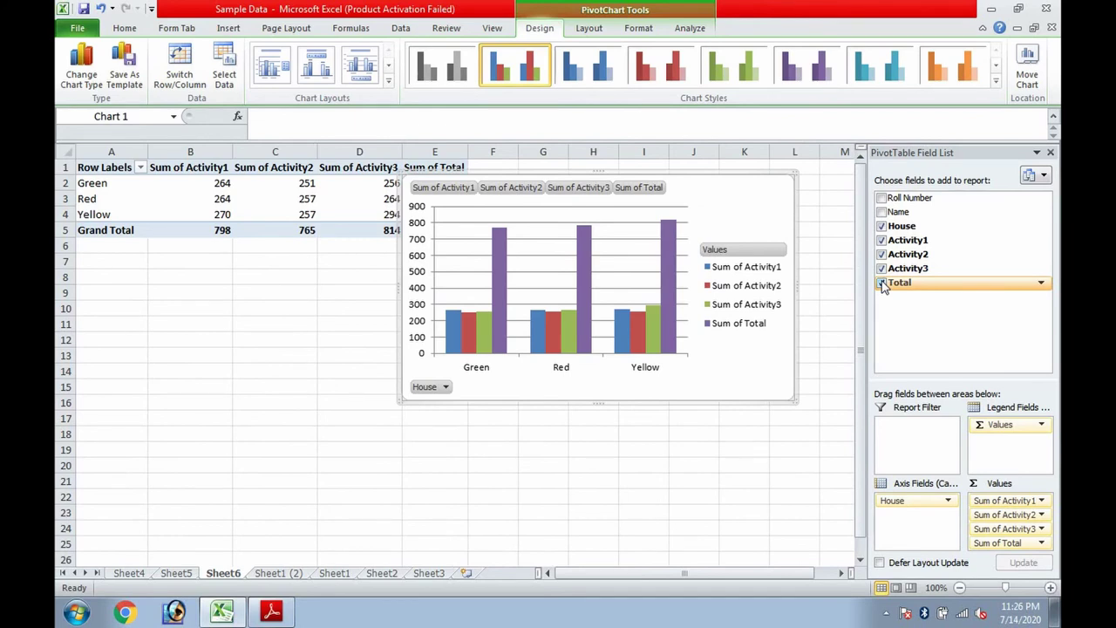
Apply the red shaded chart style to Chart 1, then return to the Pivot Table PDF.
left_click(595, 32)
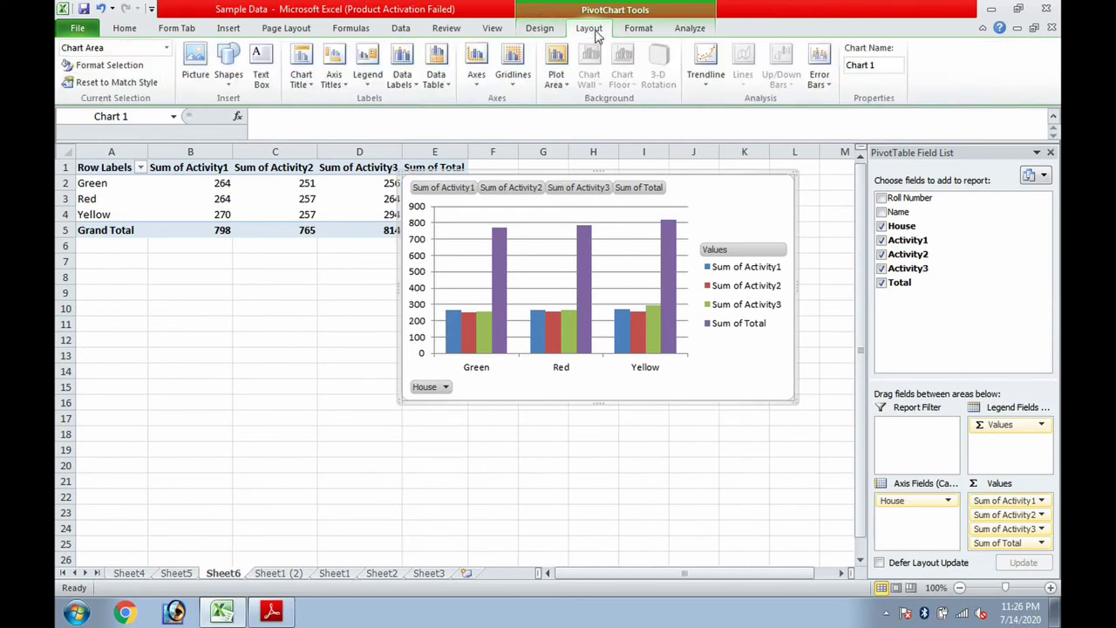
left_click(634, 34)
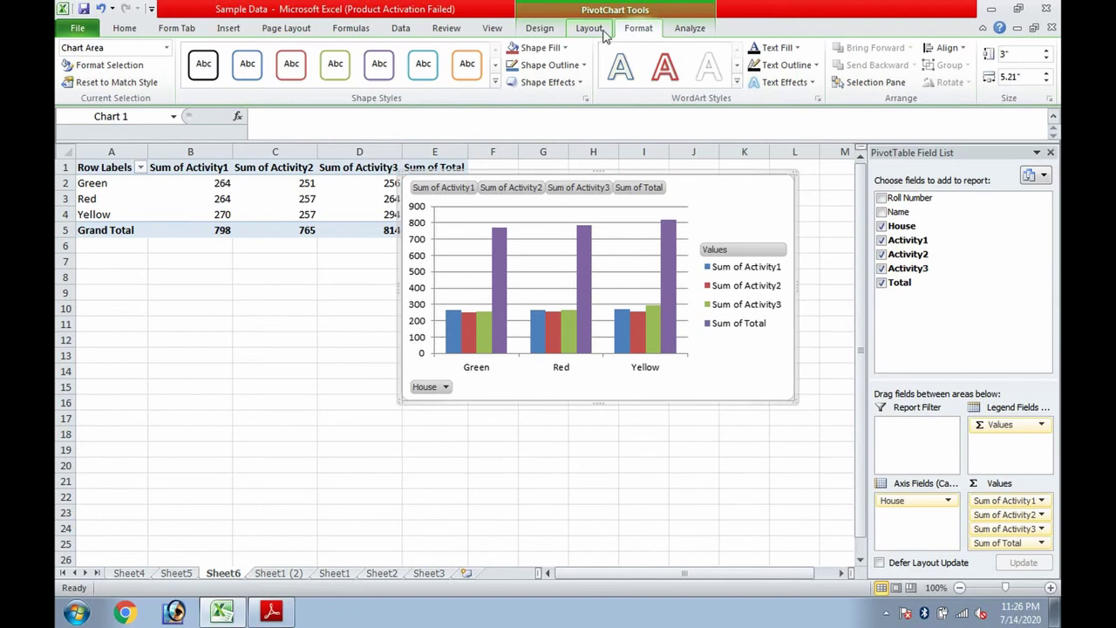
left_click(593, 32)
left_click(537, 33)
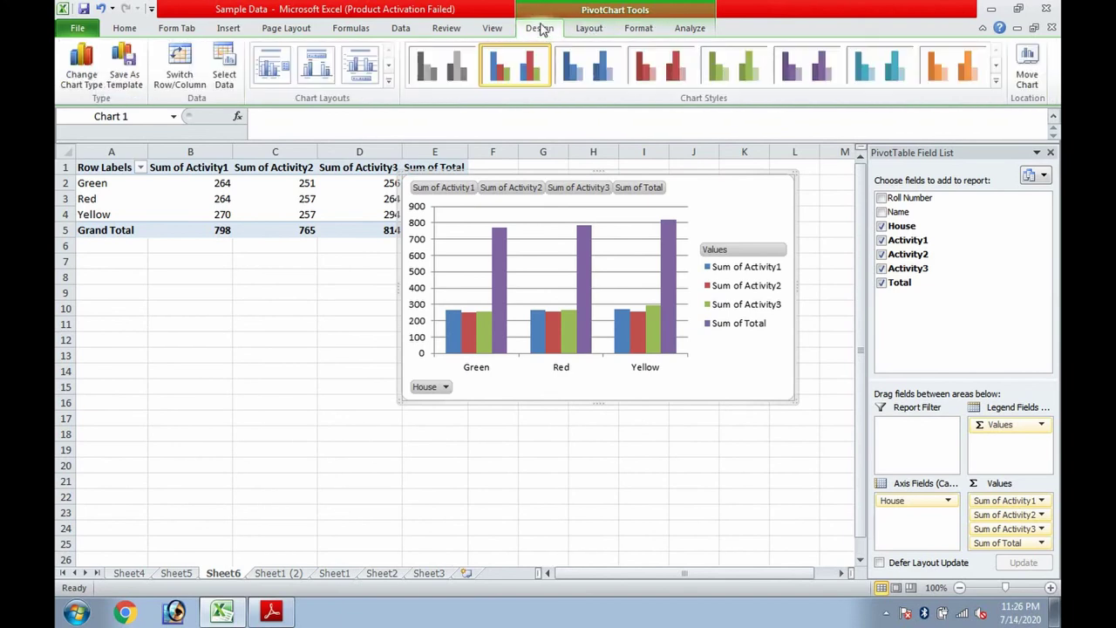
left_click(996, 81)
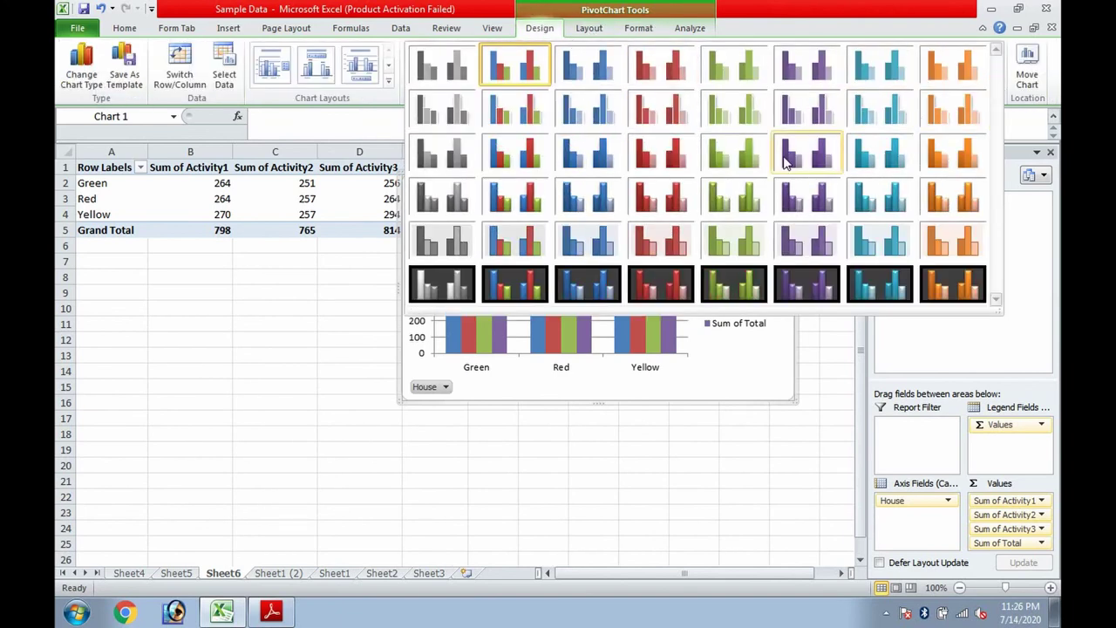
left_click(656, 199)
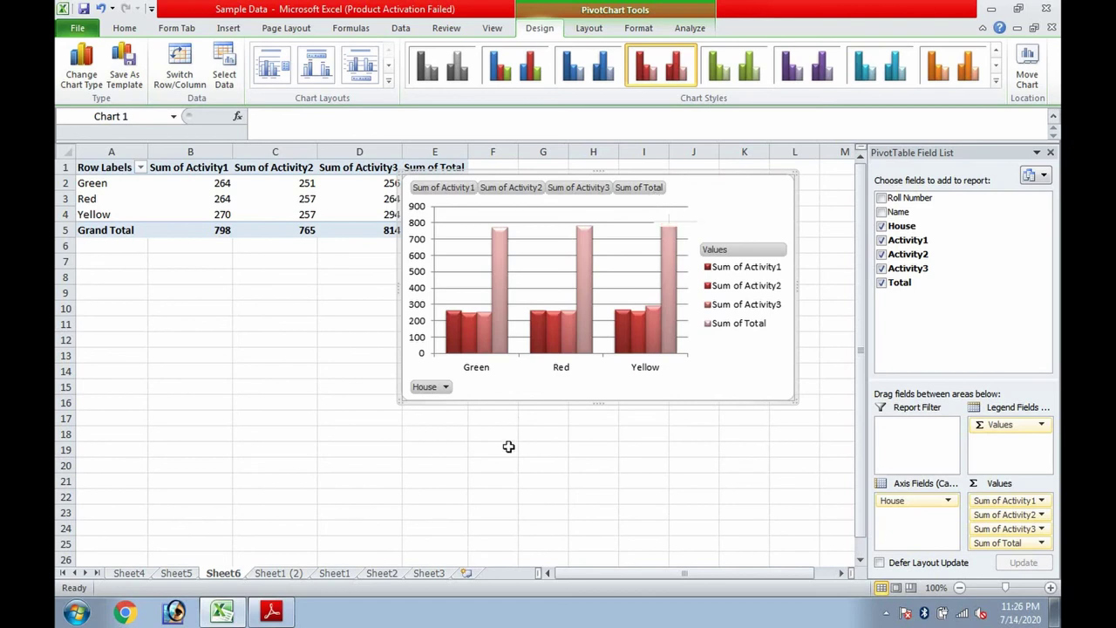
left_click(280, 612)
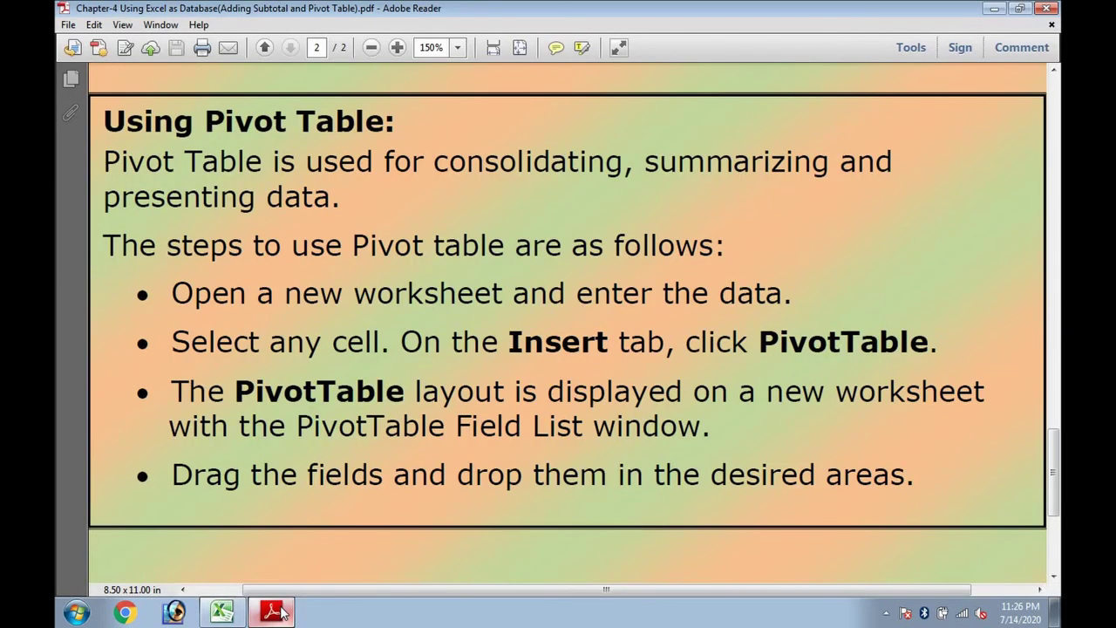